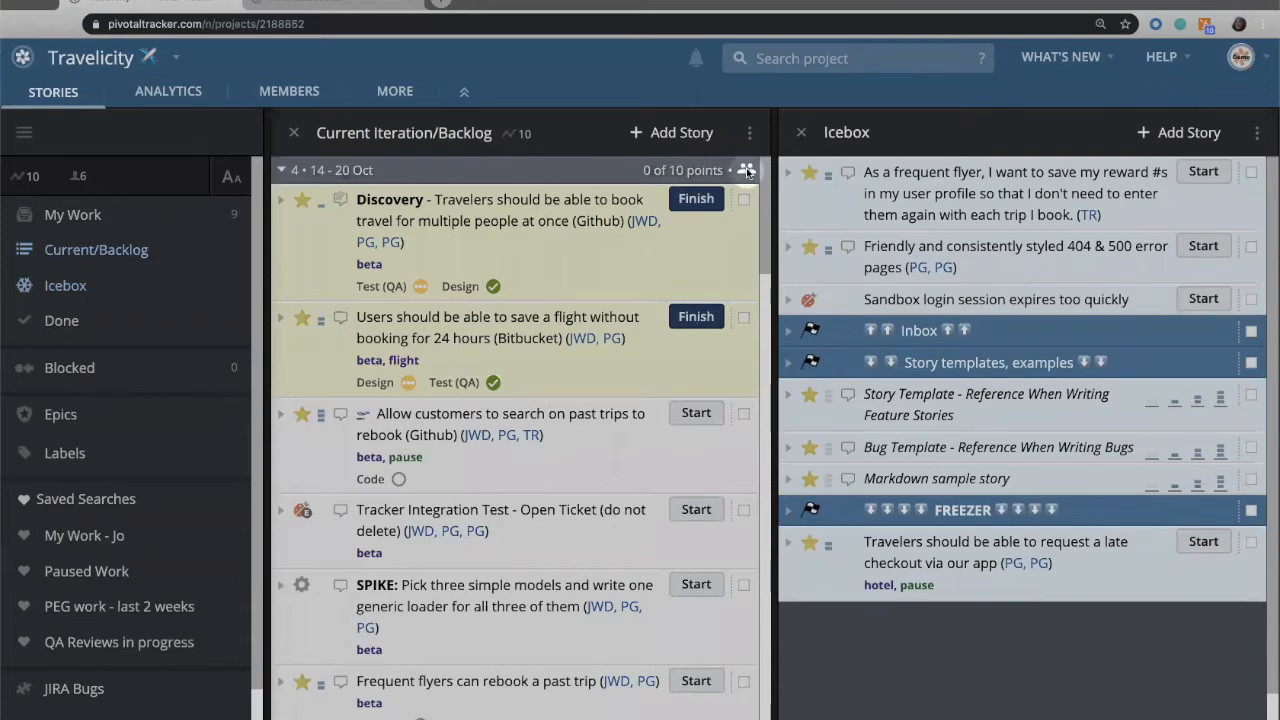
Step: Set the team strength of the current 14 - 20 Oct iteration to 50%
click(747, 172)
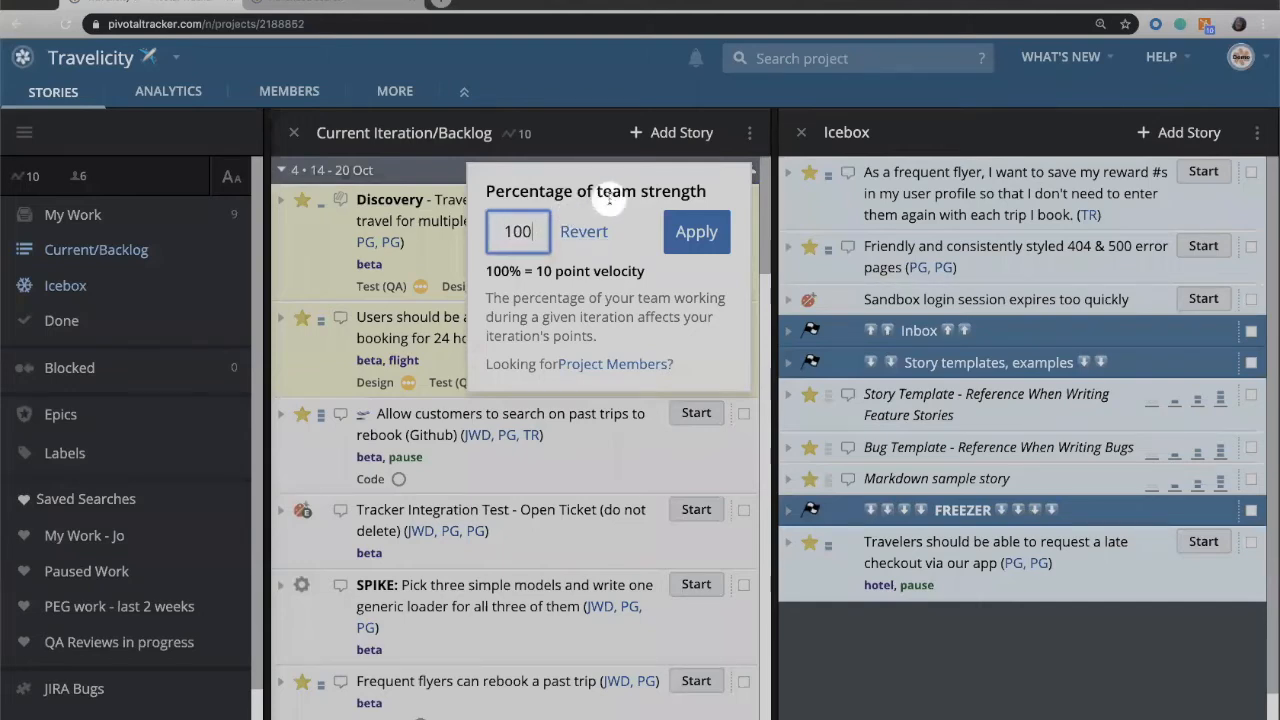
drag(540, 232, 482, 231)
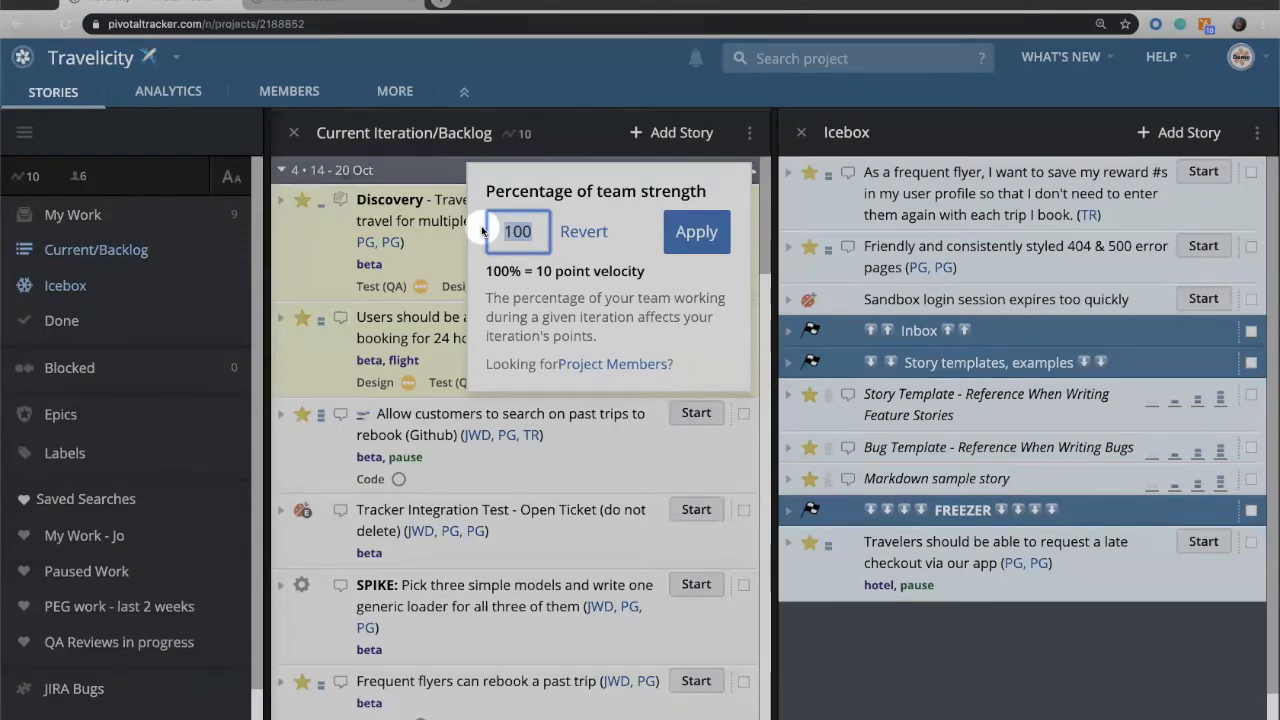
text(50)
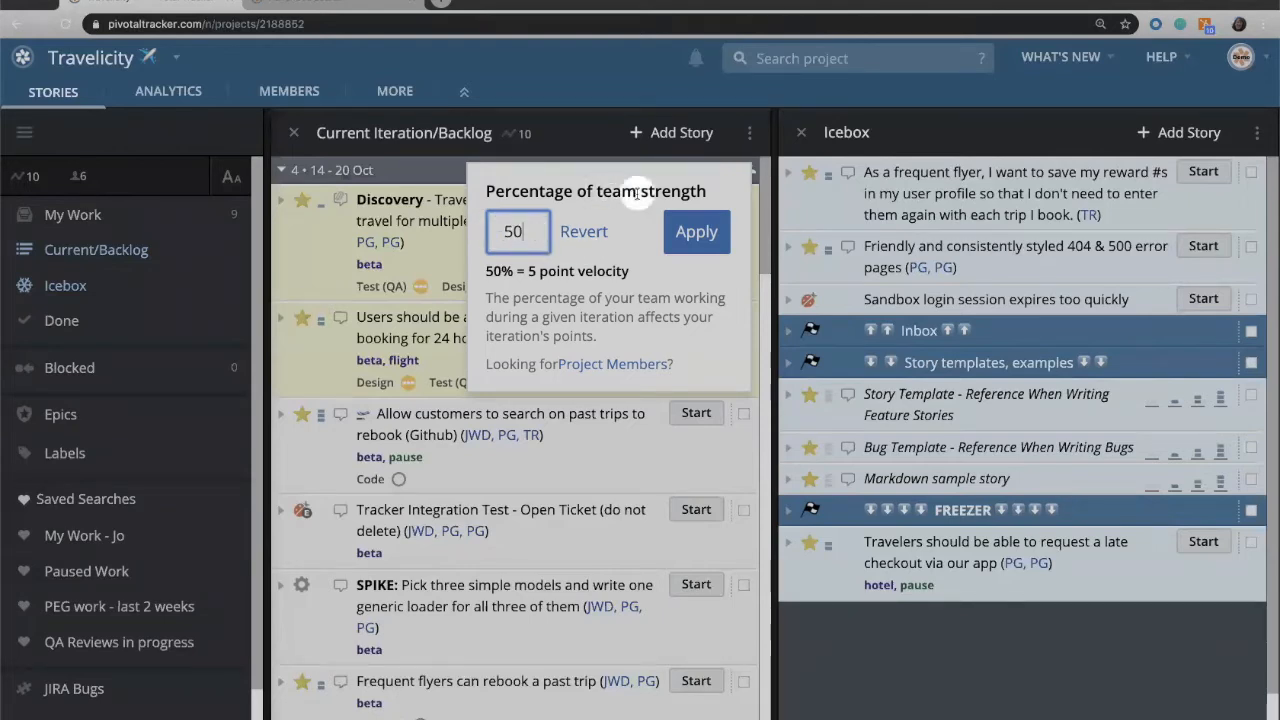
click(694, 235)
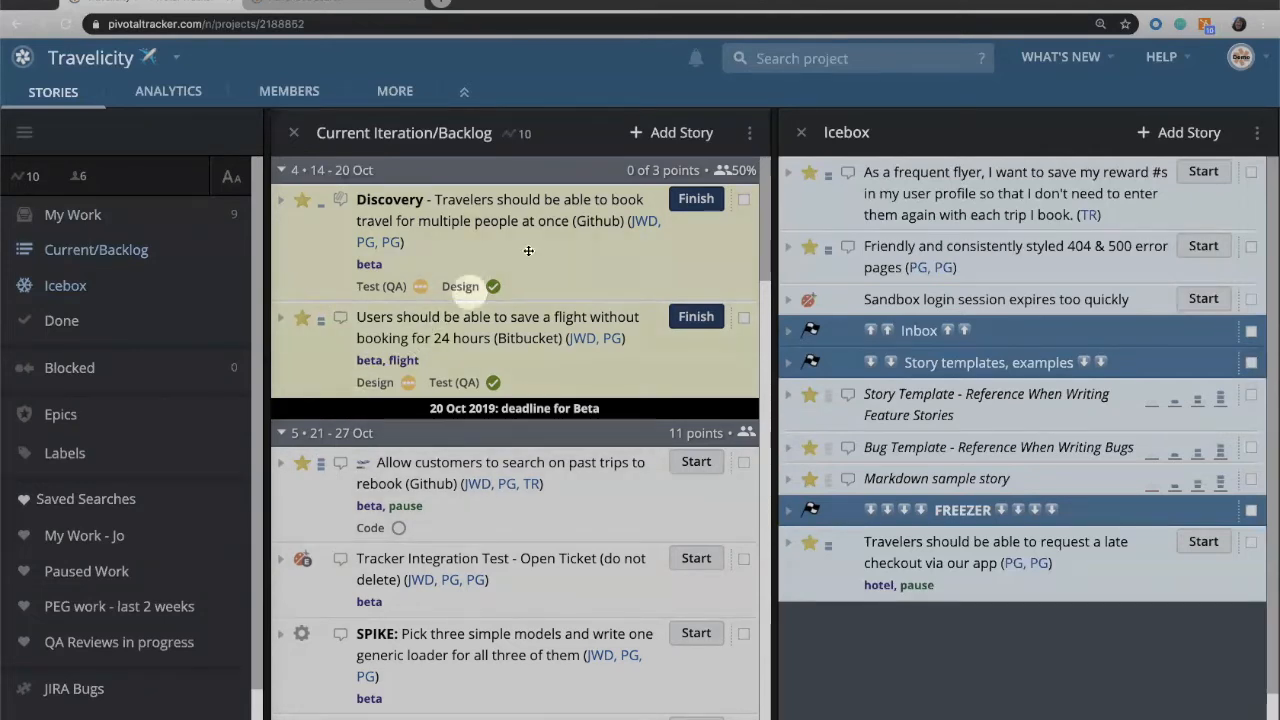
Step: Change the estimate of the story about letting customers search past trips to rebook to 2 Points
click(284, 465)
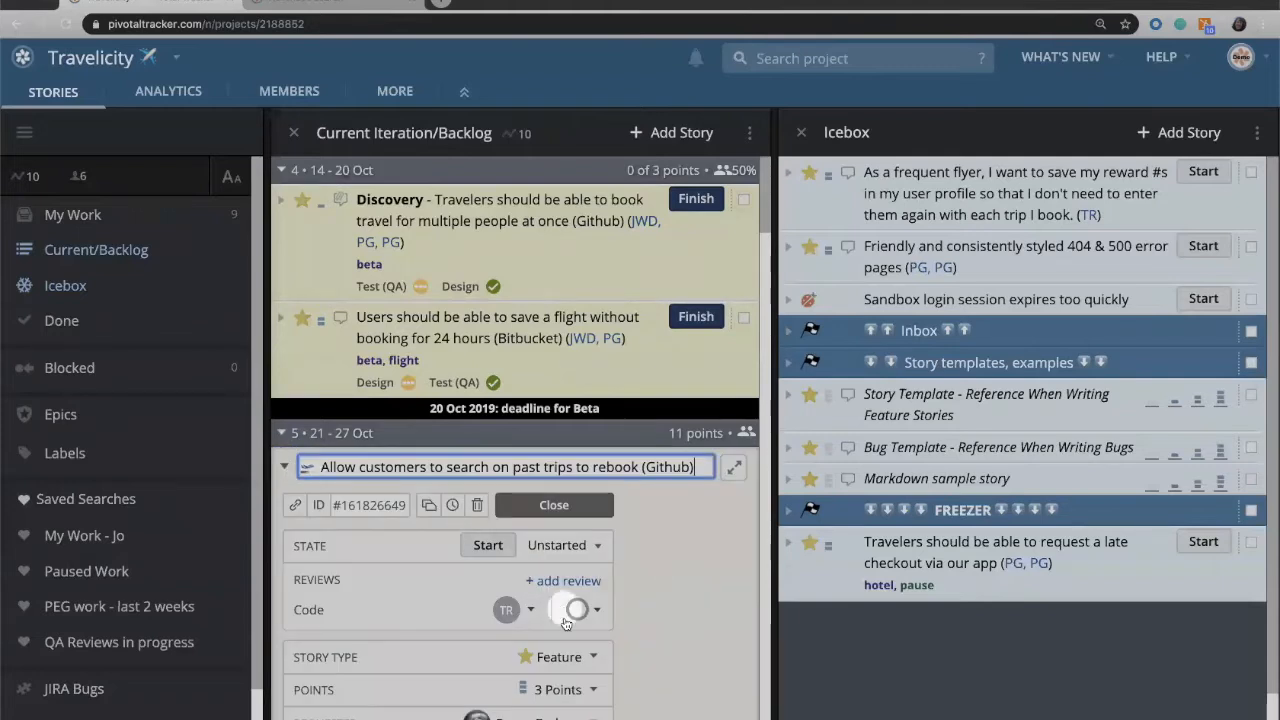
click(556, 692)
scroll(552, 700, down, 3)
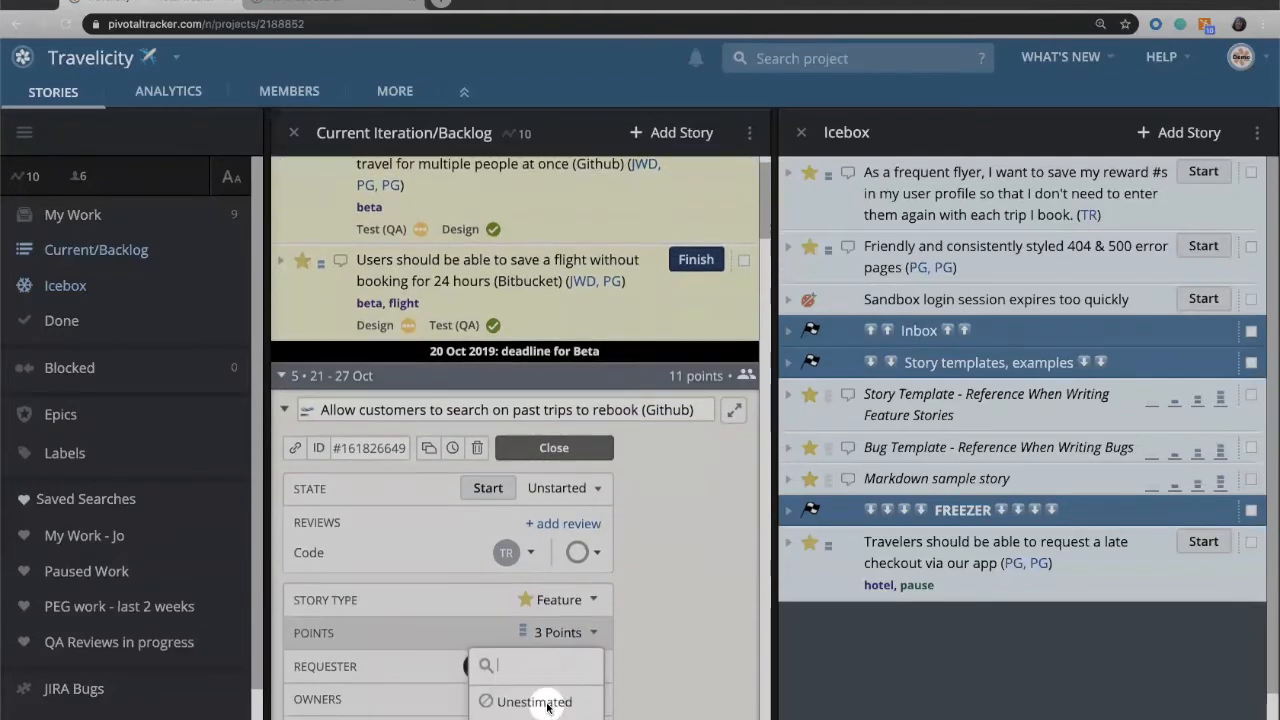
click(540, 698)
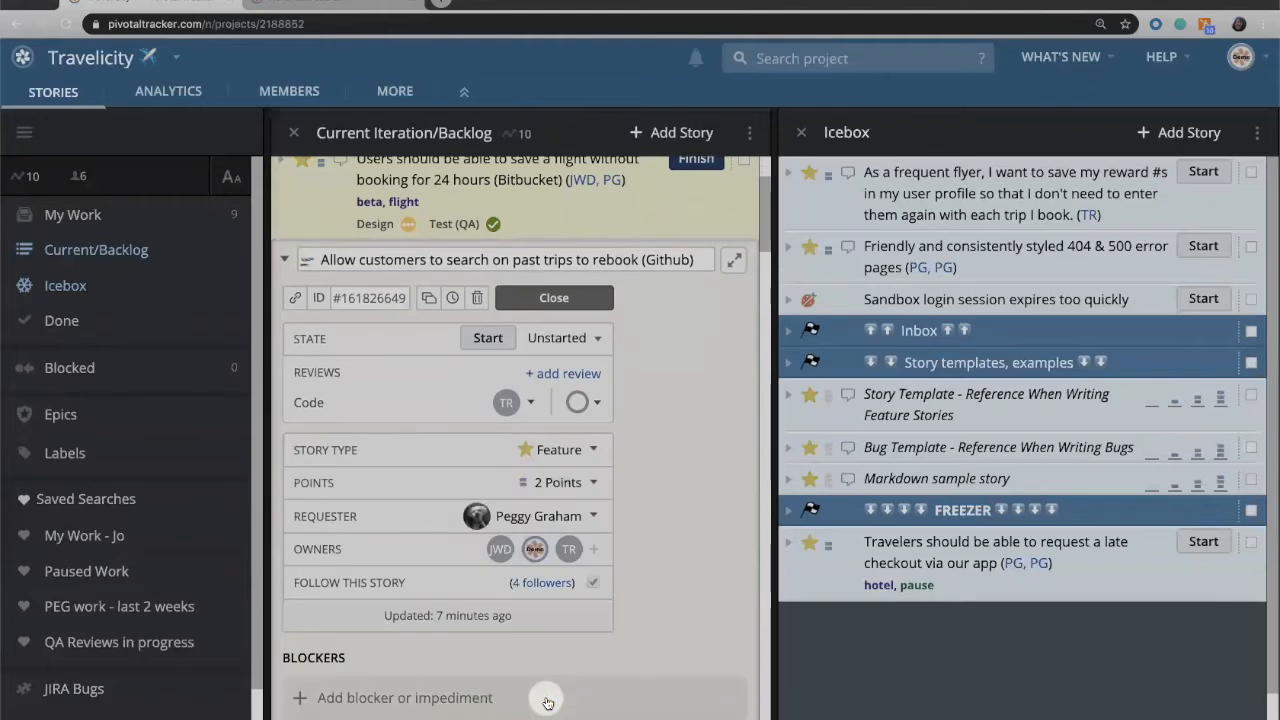
click(571, 308)
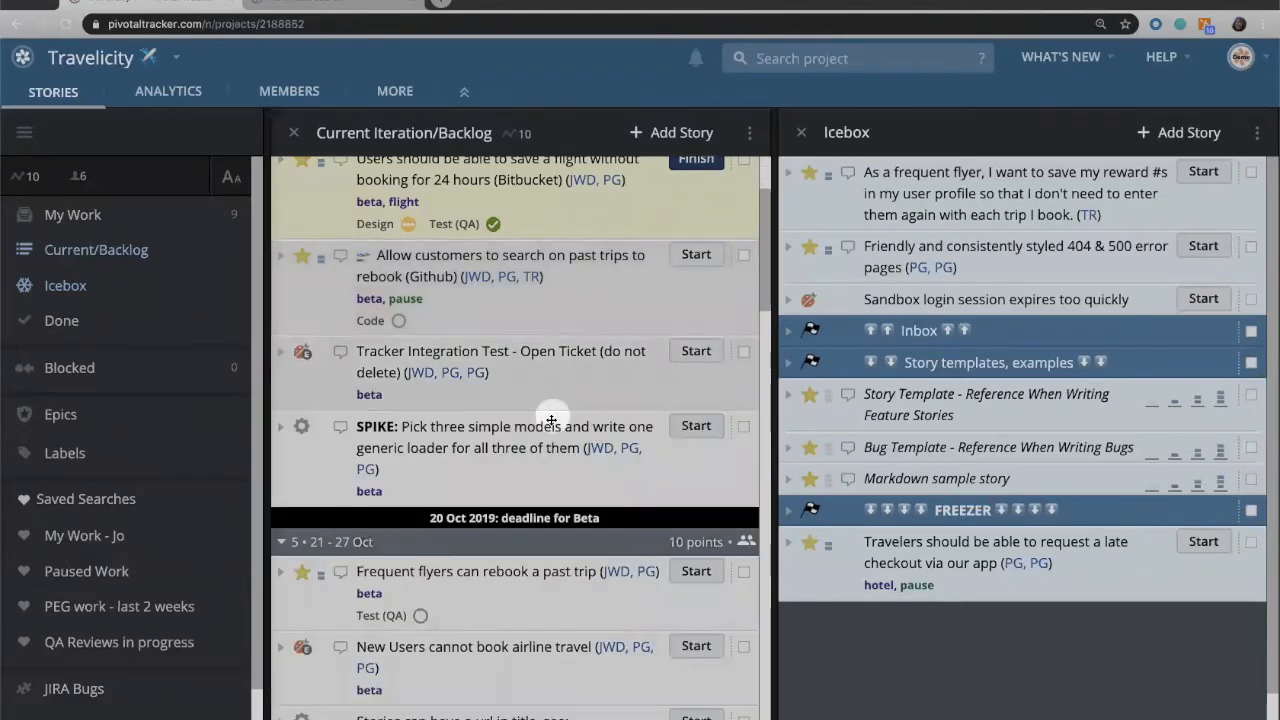
Step: Set the current iteration's team strength to 125%
scroll(551, 420, up, 3)
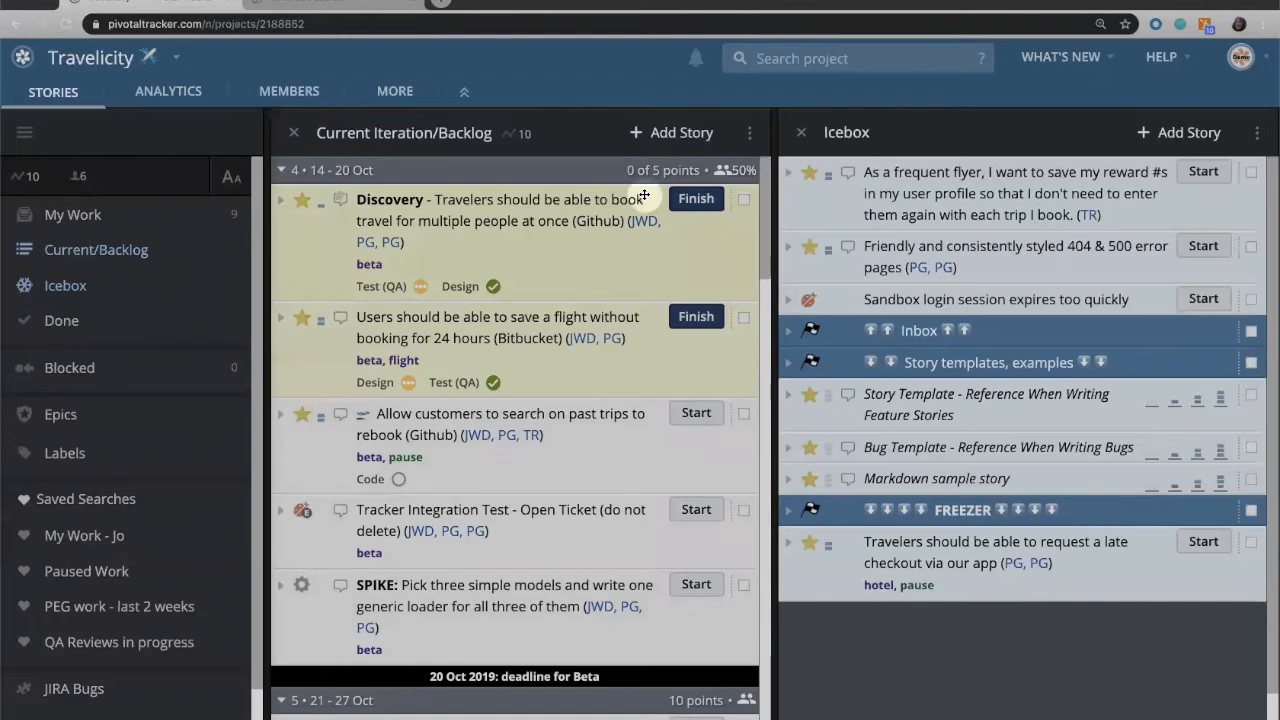
click(737, 170)
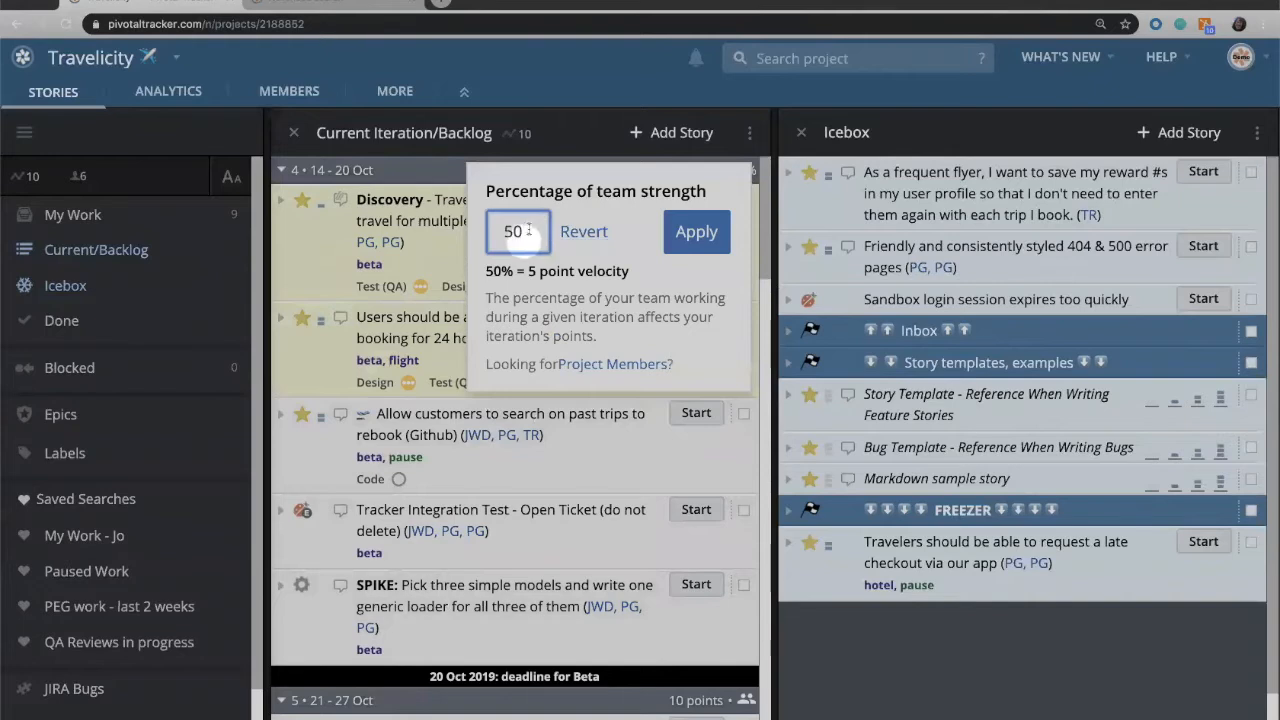
drag(530, 231, 483, 230)
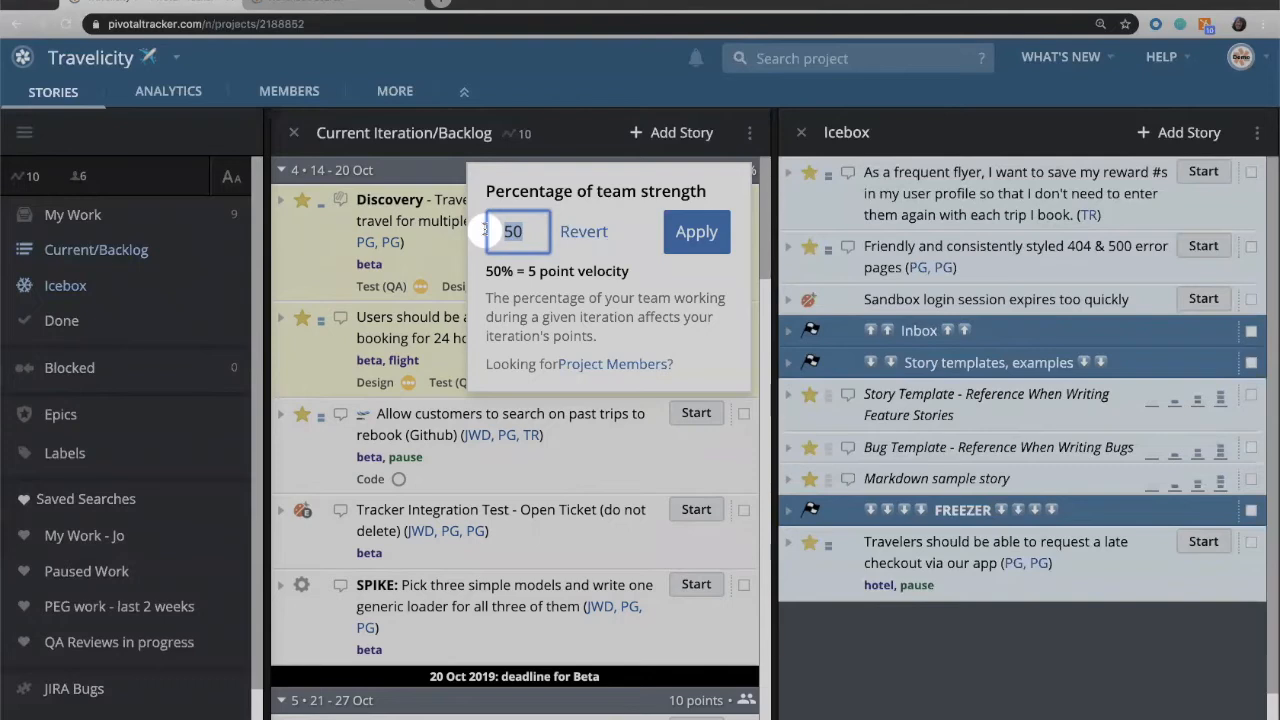
text(125)
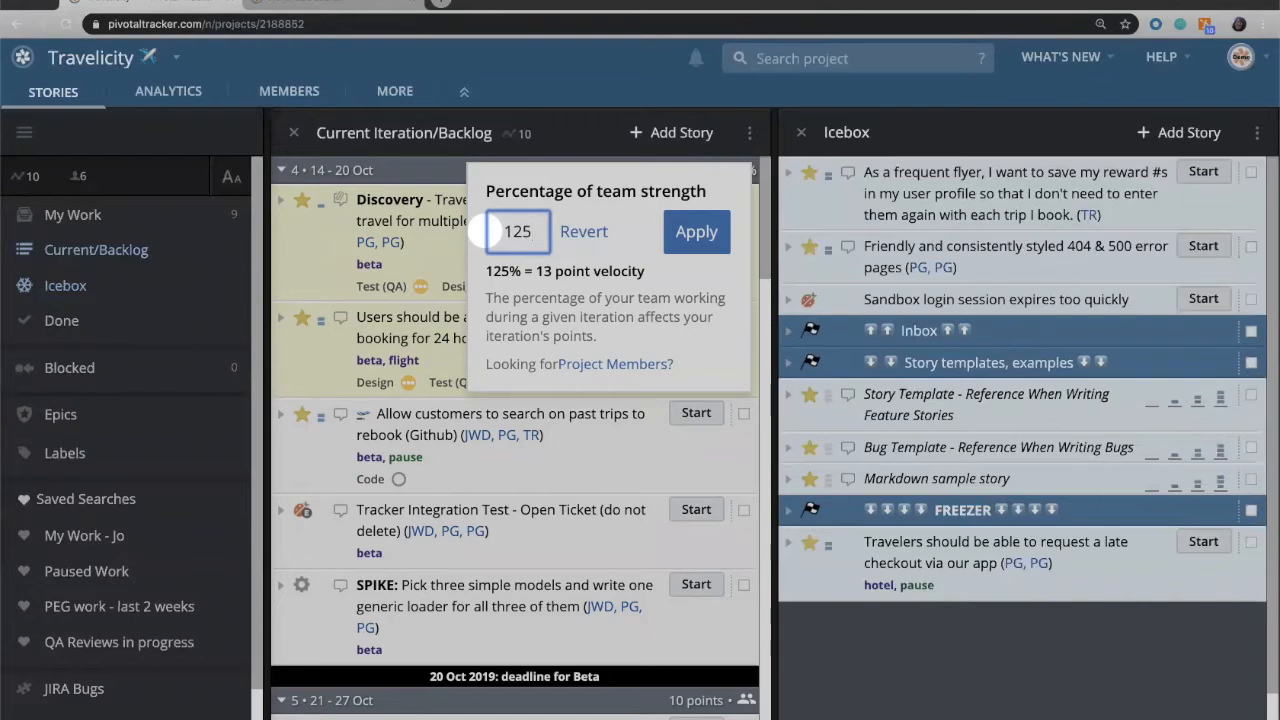
click(694, 233)
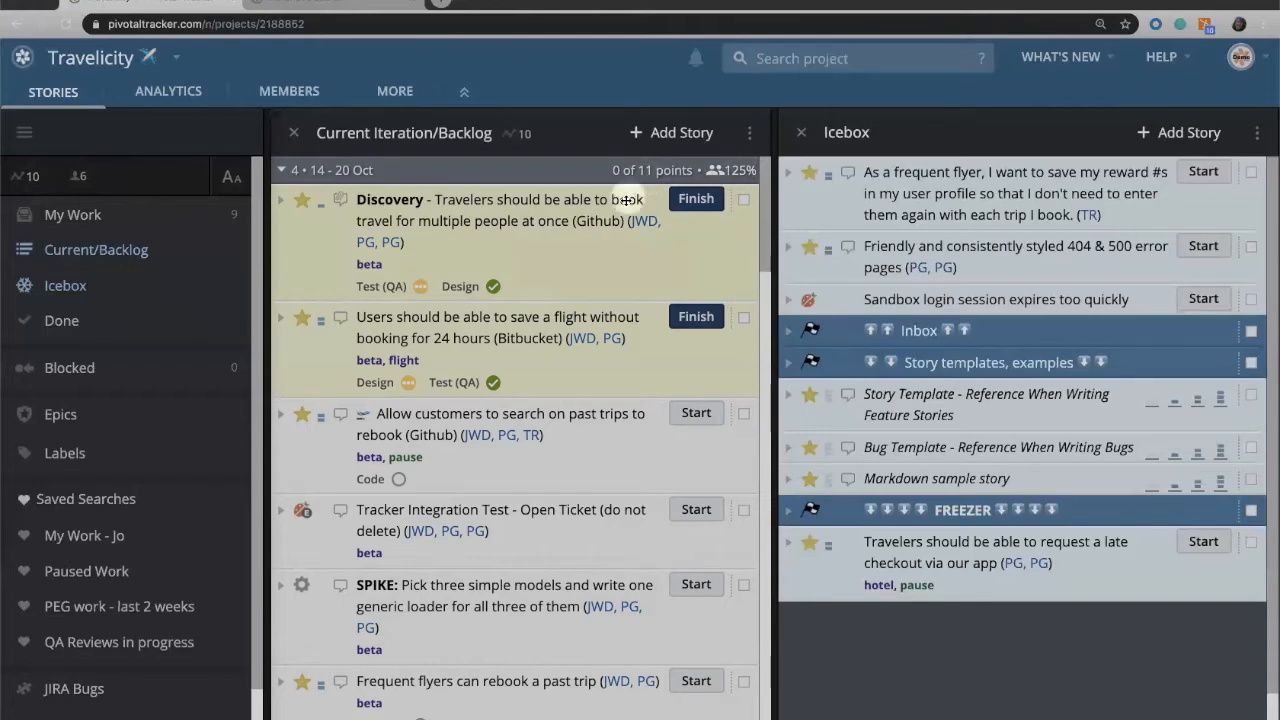
Step: Review the recalculated backlog and revert the current iteration's team strength to its default
scroll(626, 201, down, 1)
scroll(626, 201, down, 10)
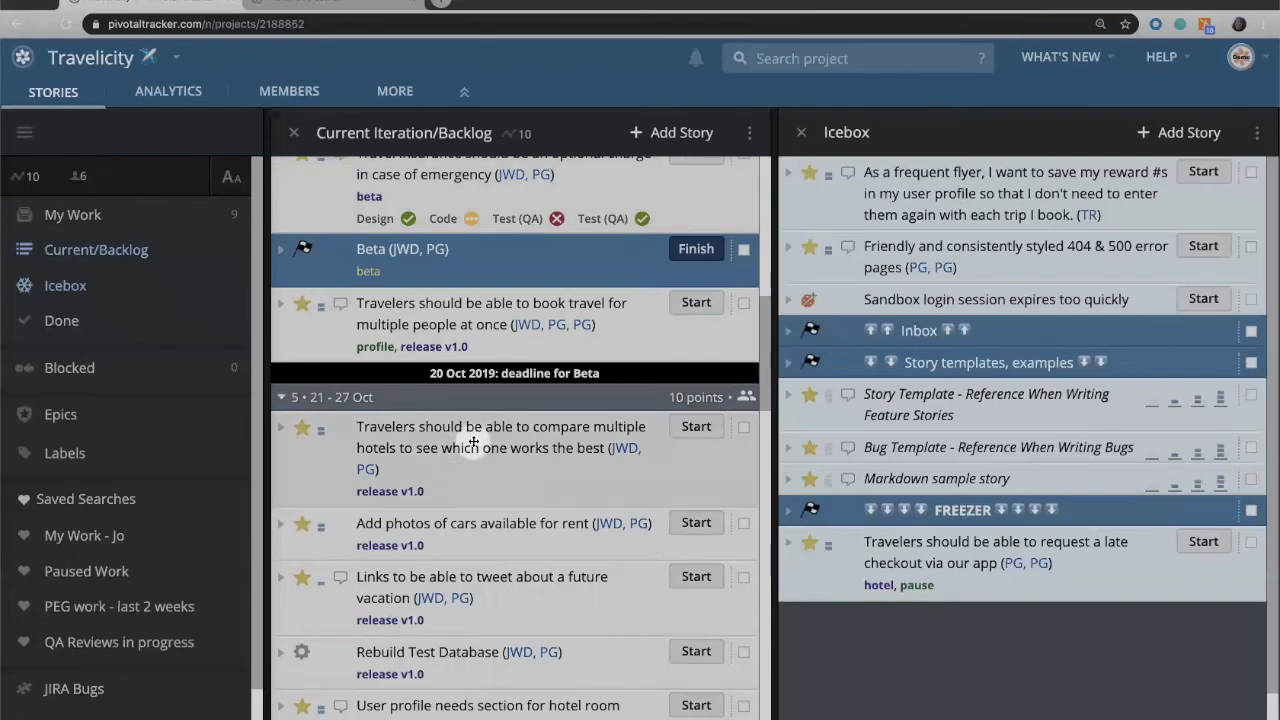
scroll(474, 443, up, 12)
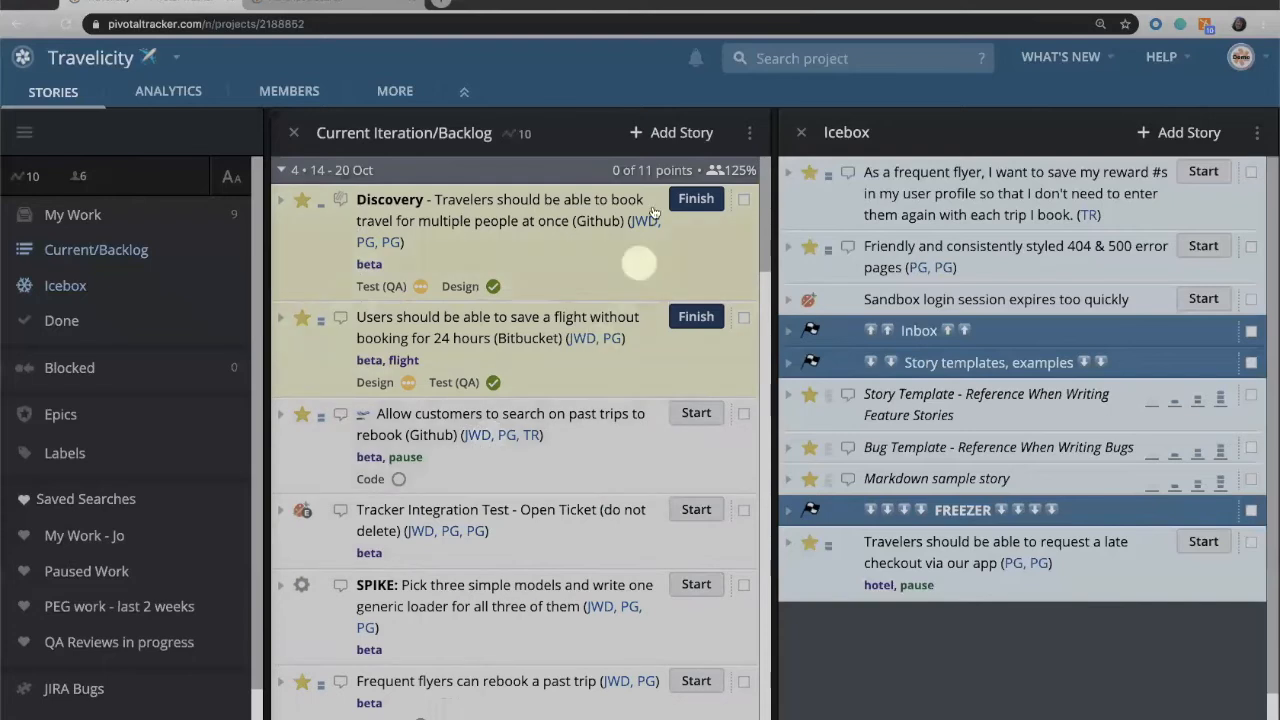
click(718, 173)
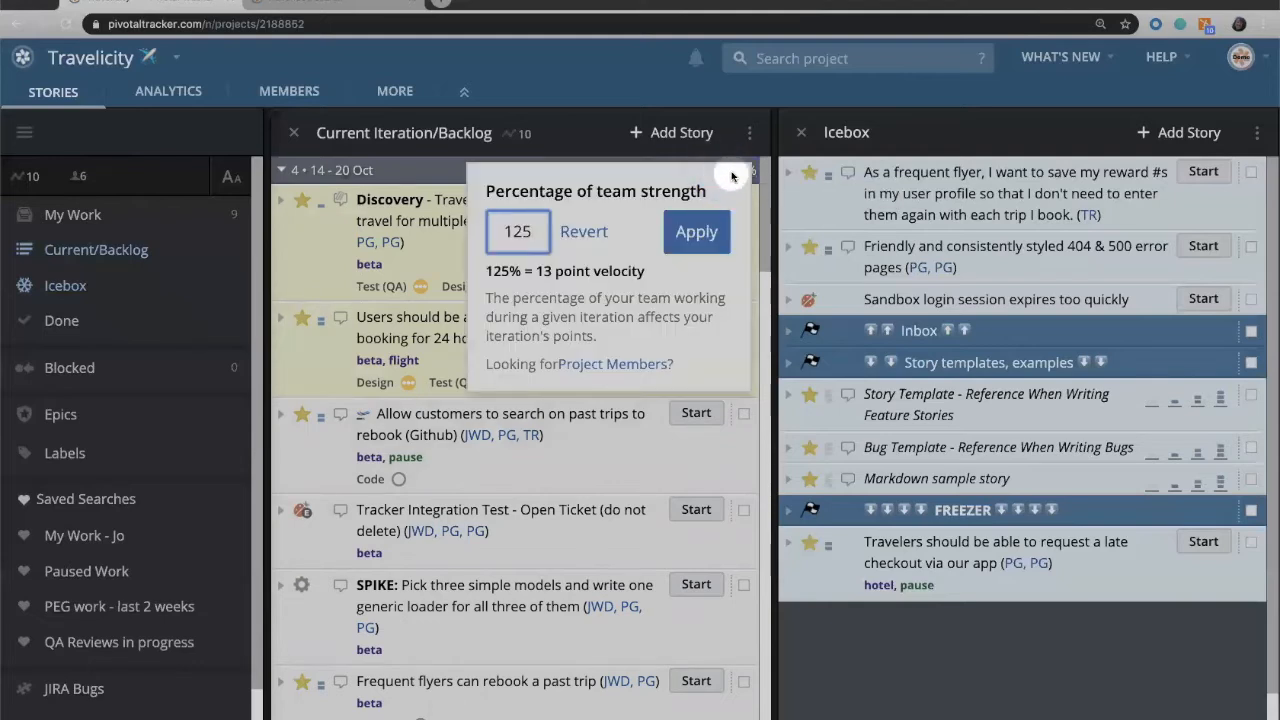
click(586, 234)
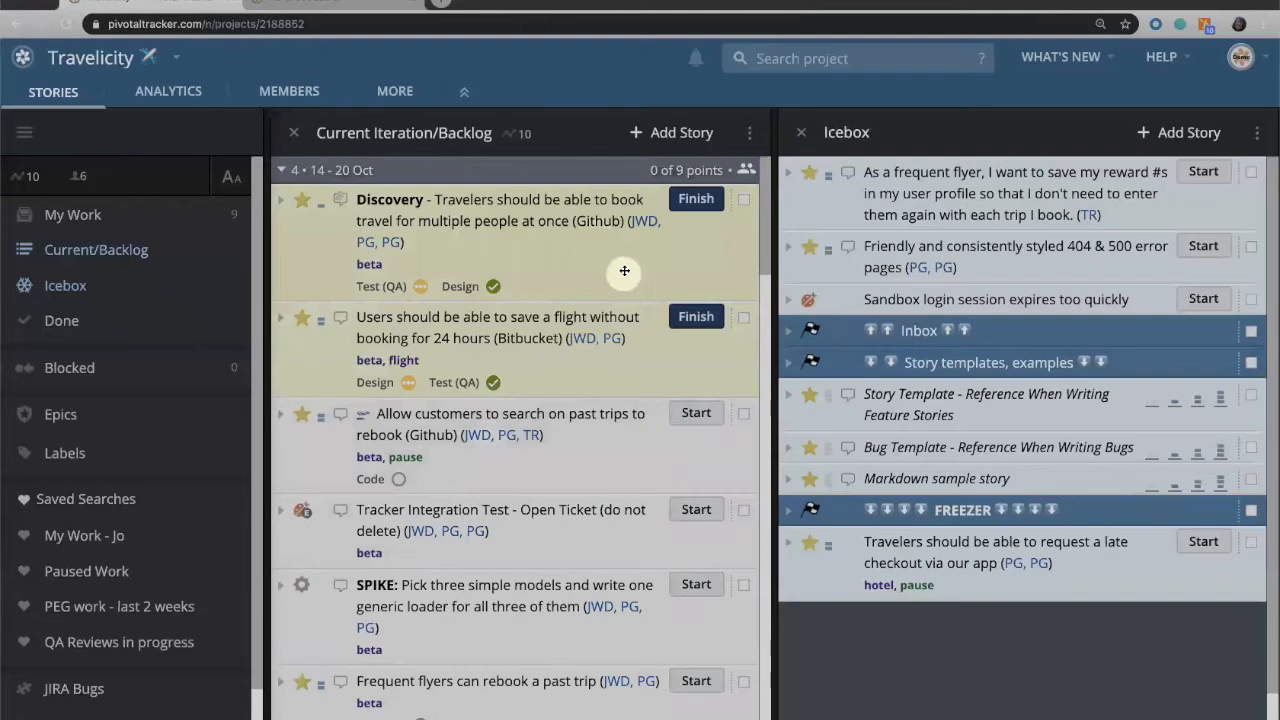
Step: Set the current iteration's team strength to 130%
click(746, 171)
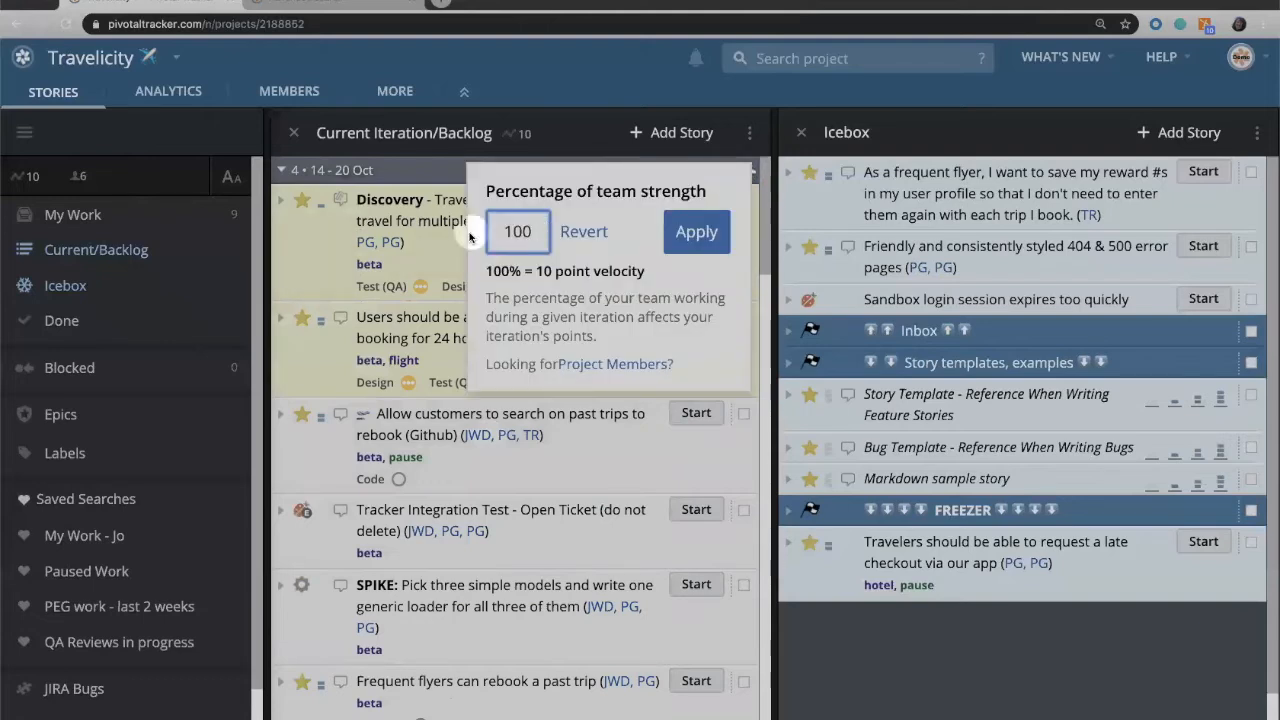
drag(533, 232, 490, 232)
text(130)
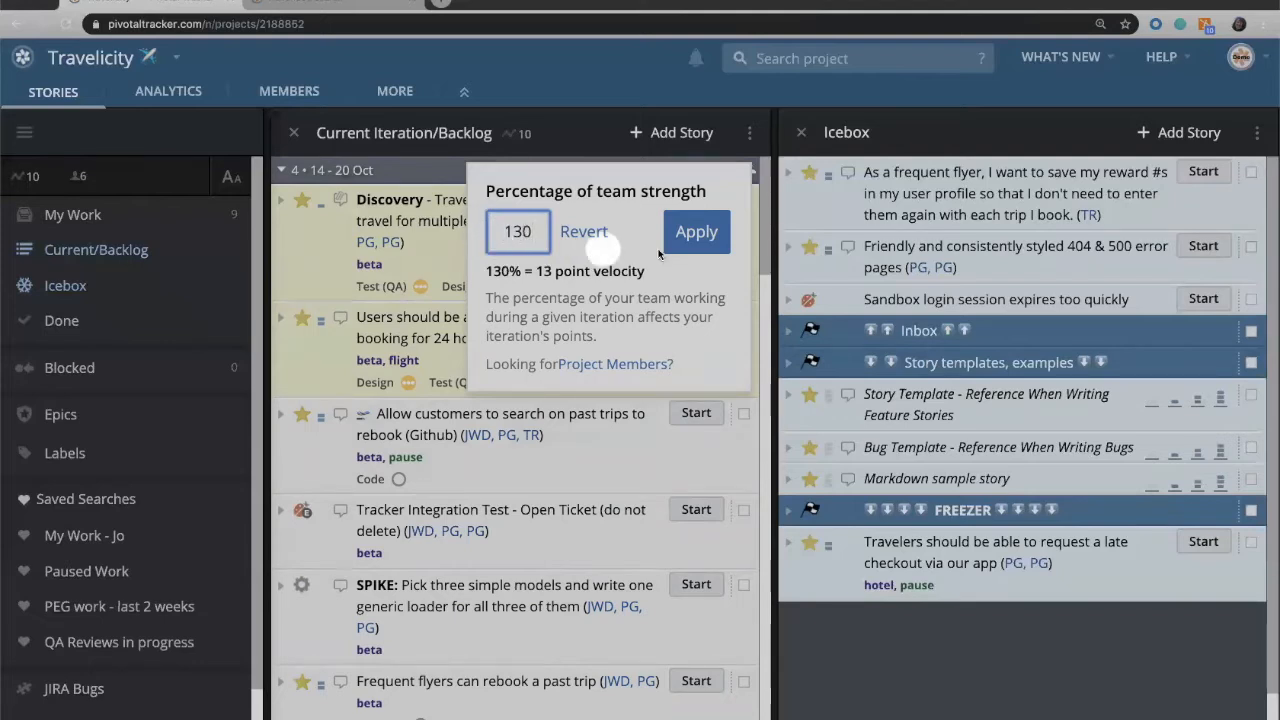
click(703, 232)
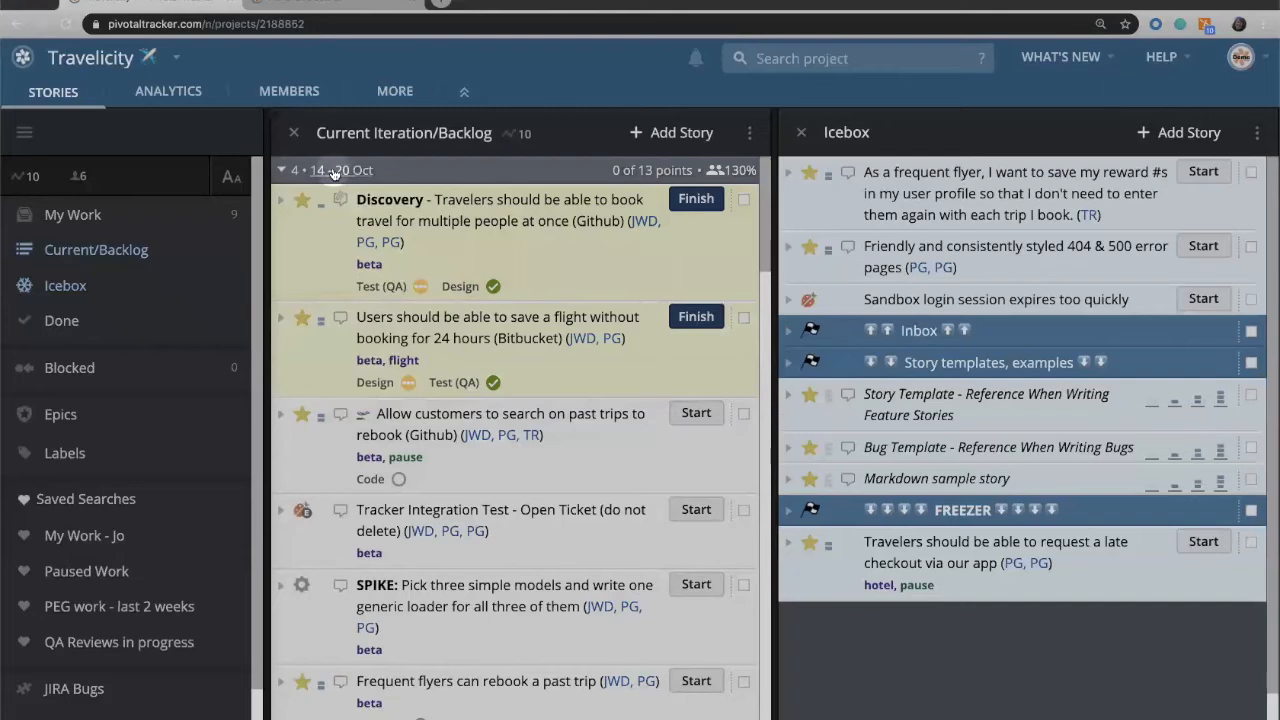
Step: Override the length of the current iteration starting 14 Oct to 2 weeks
mouse_move(334, 173)
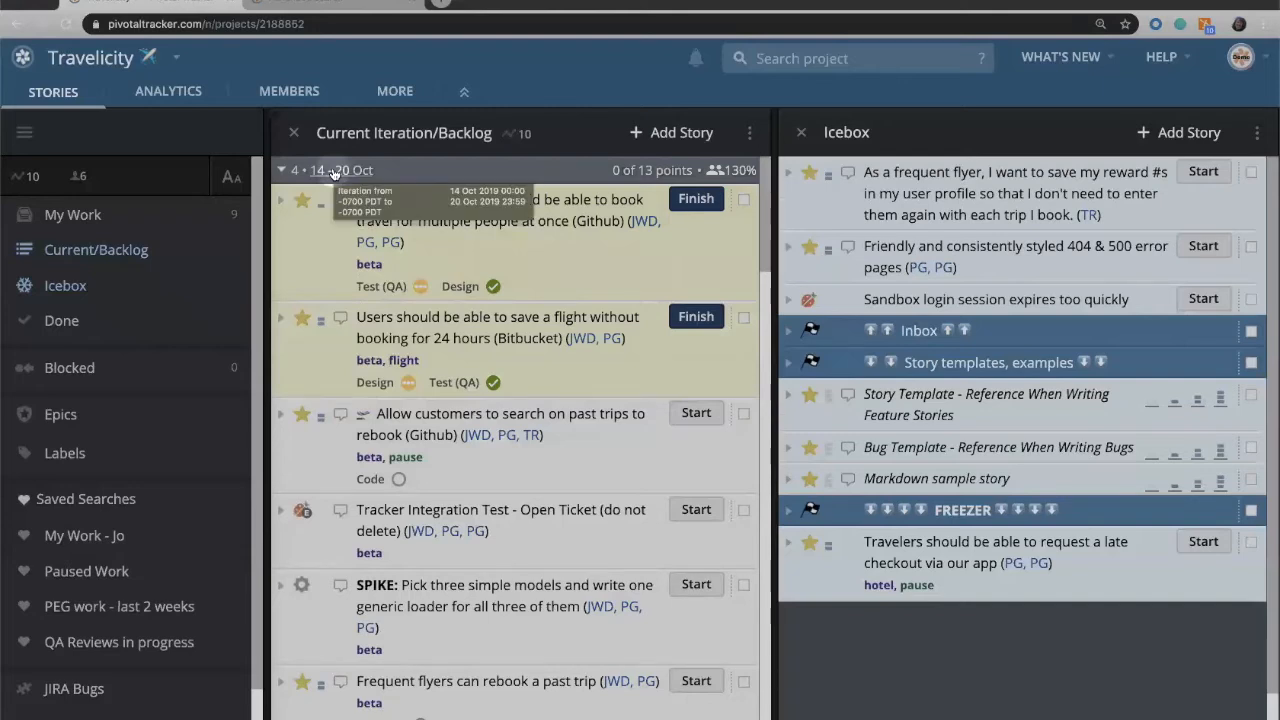
click(334, 173)
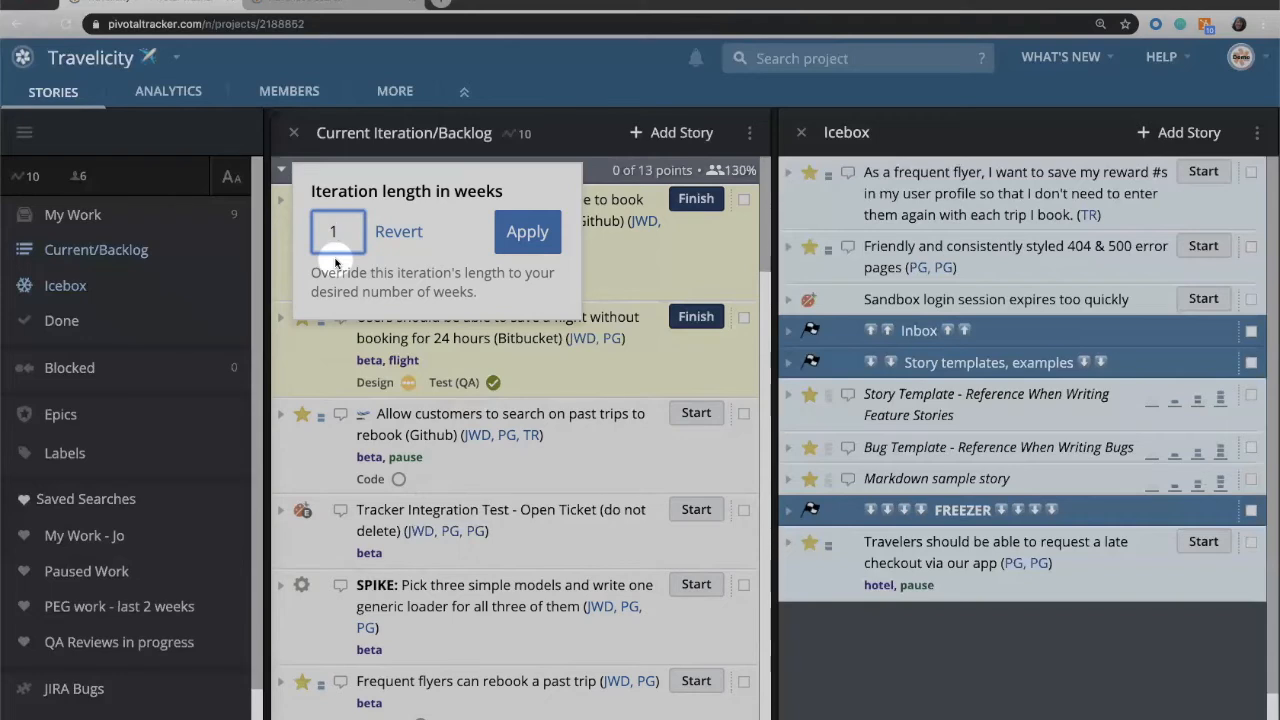
key(BackSpace)
text(2)
click(526, 236)
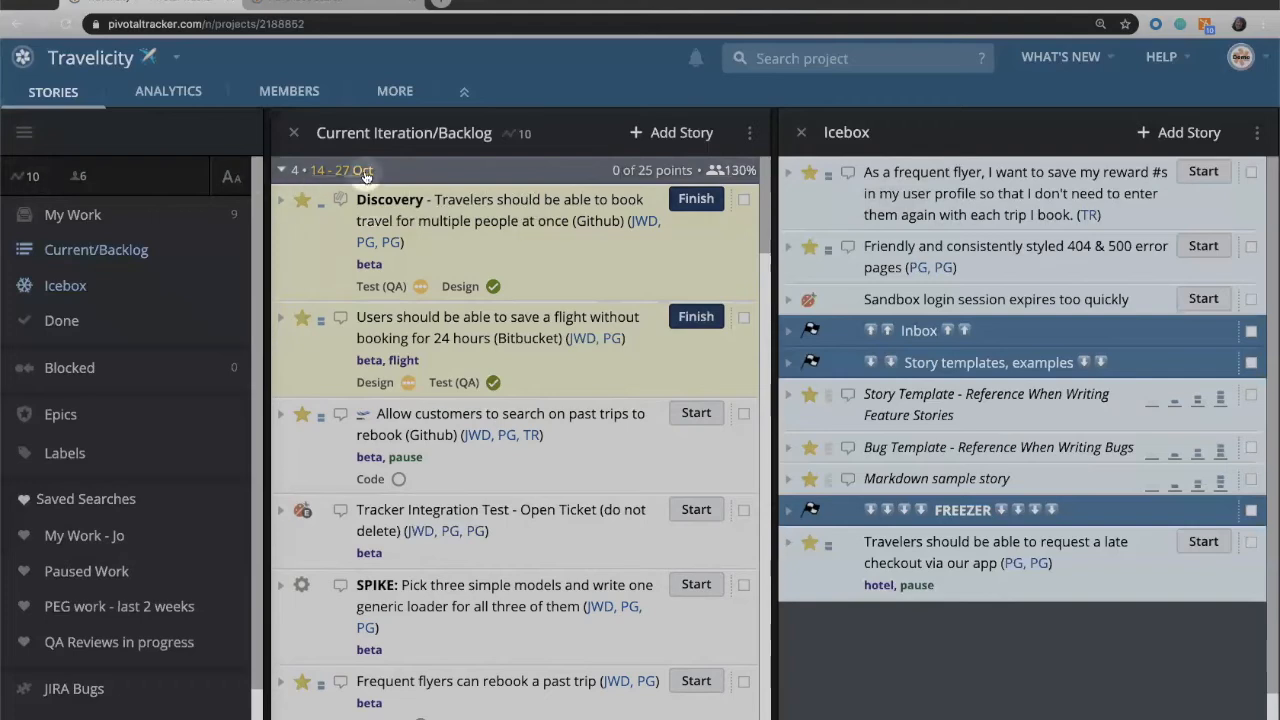
Step: Temporarily override the project velocity with 15 points
mouse_move(338, 180)
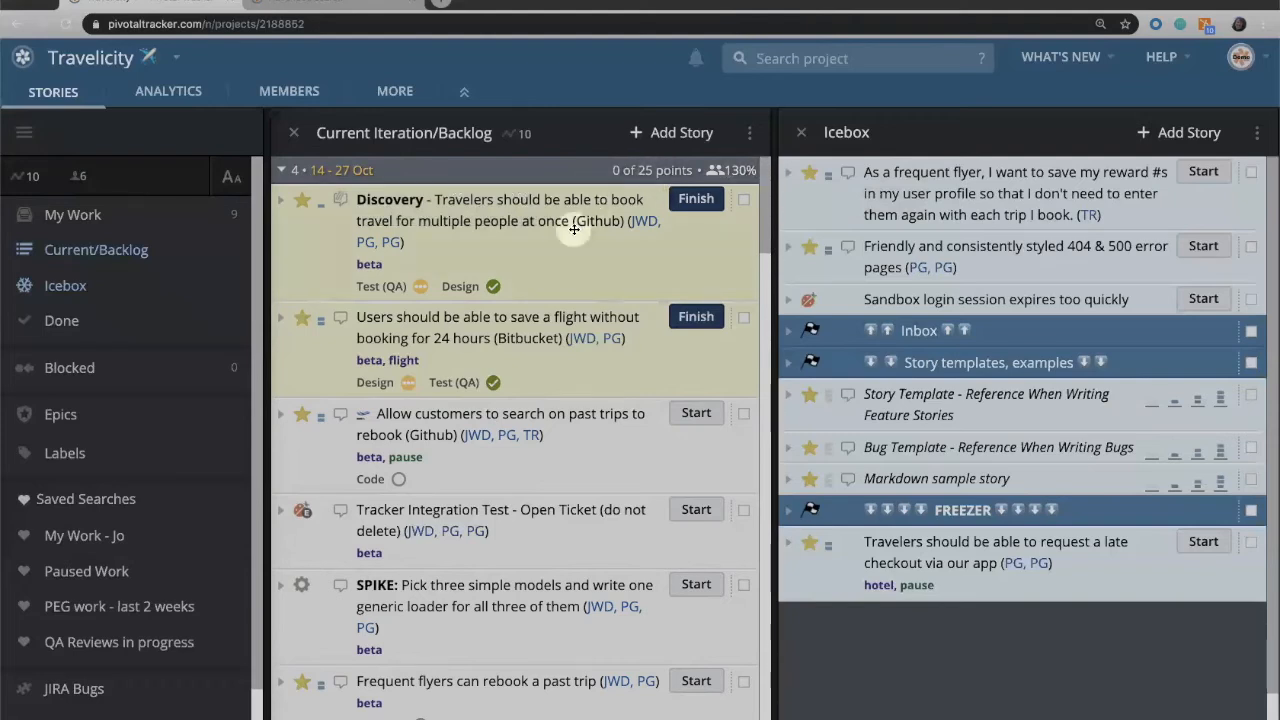
scroll(574, 229, down, 15)
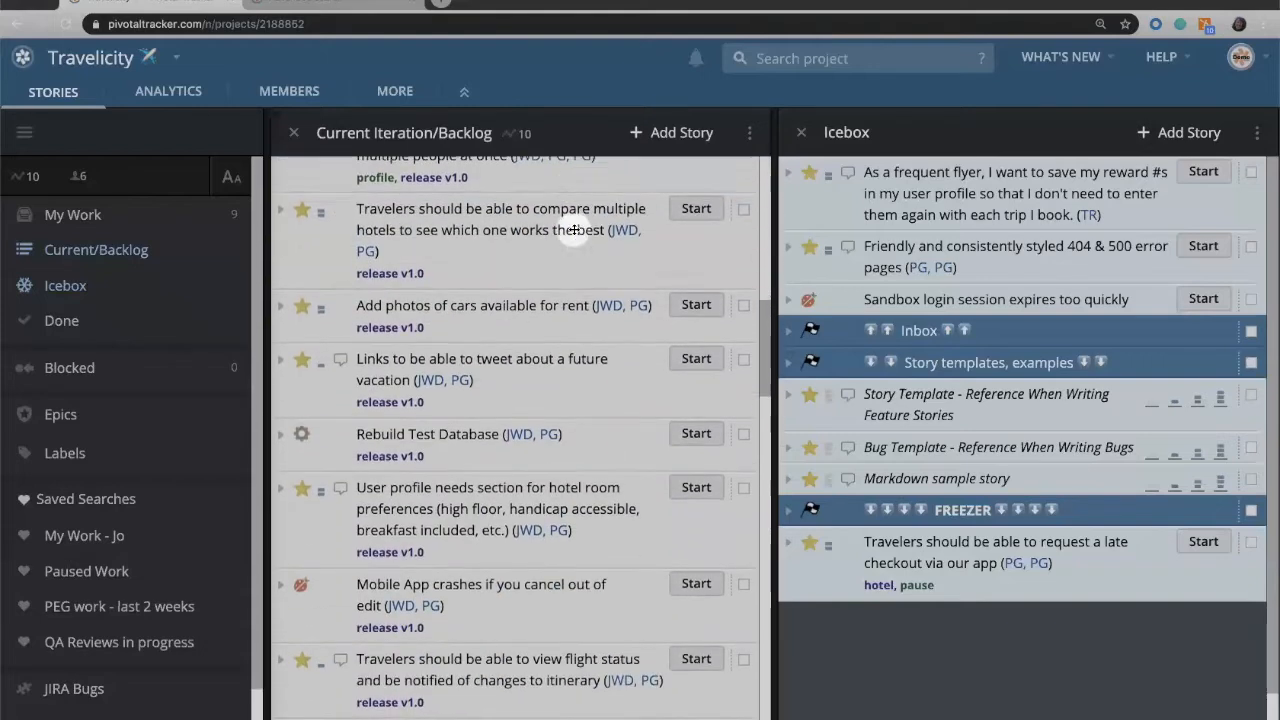
scroll(574, 229, down, 5)
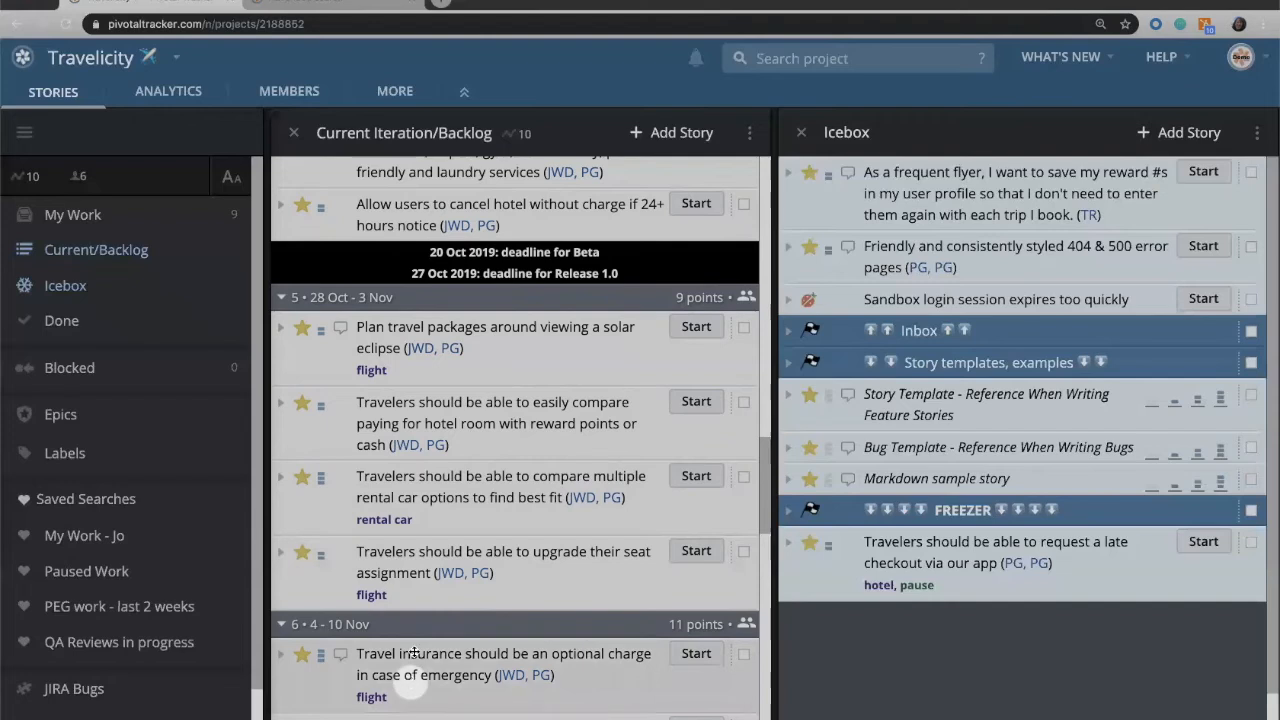
scroll(386, 557, up, 10)
scroll(386, 557, up, 5)
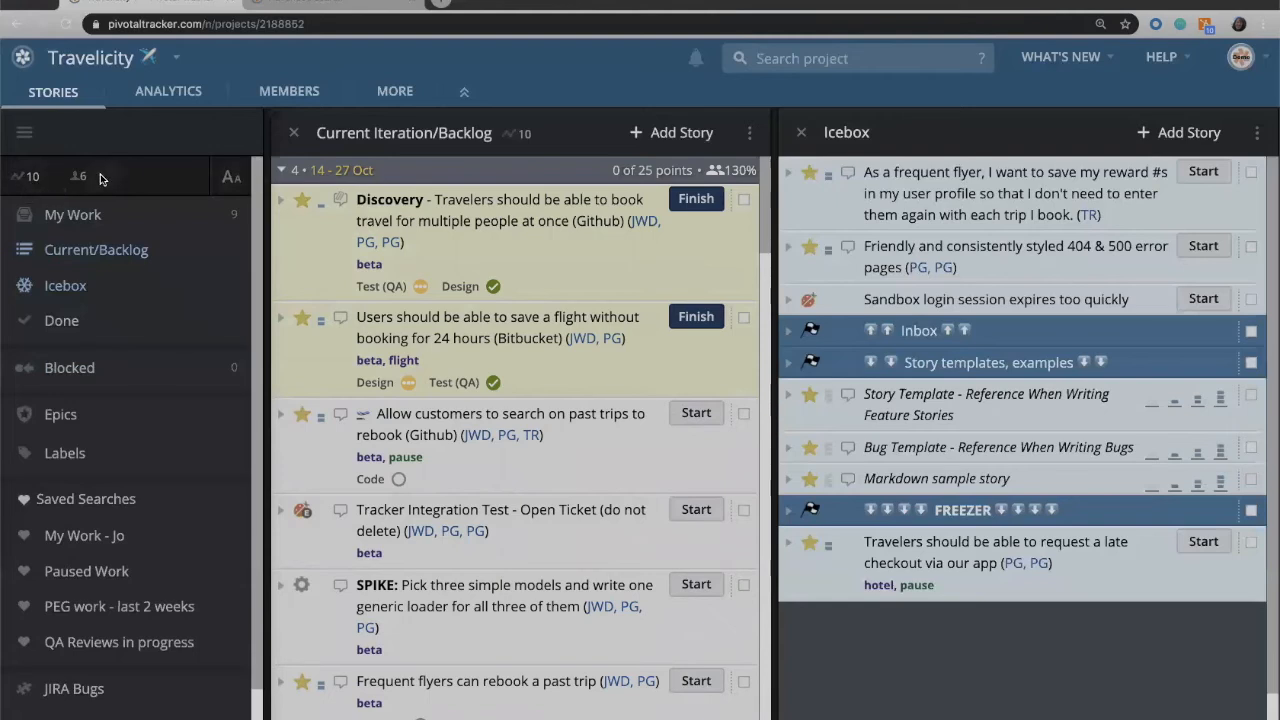
click(30, 176)
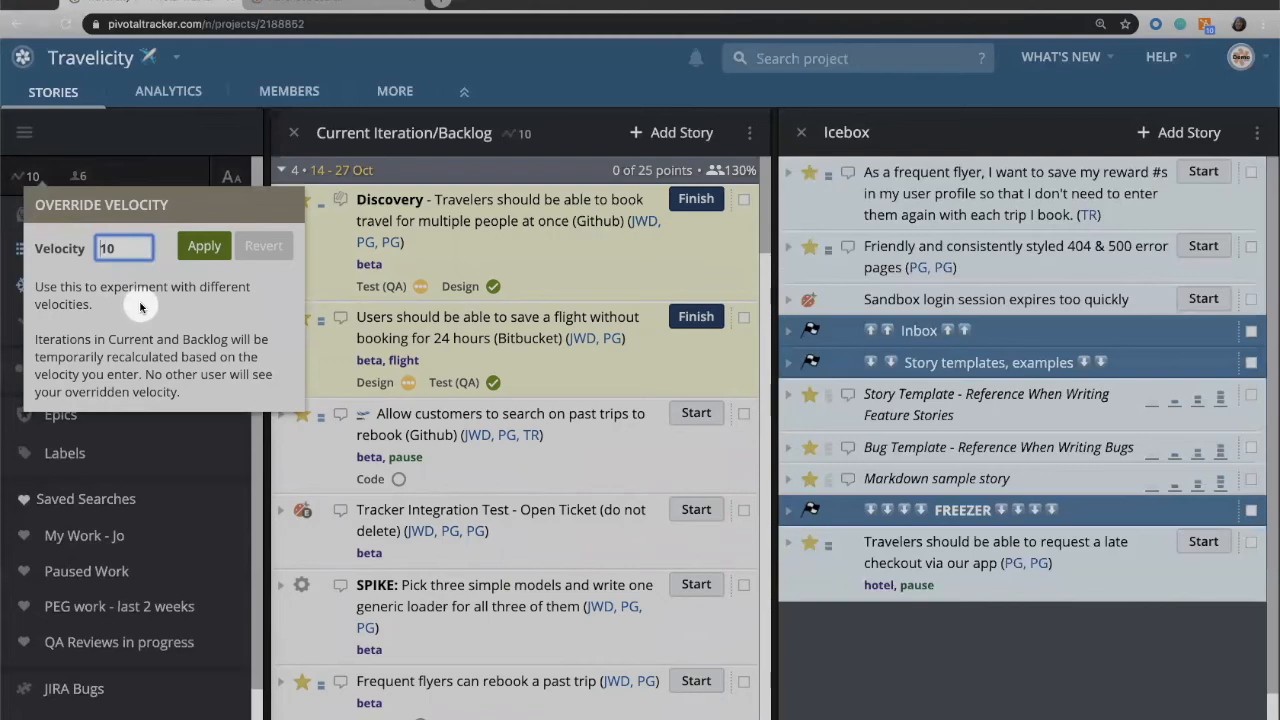
double_click(118, 249)
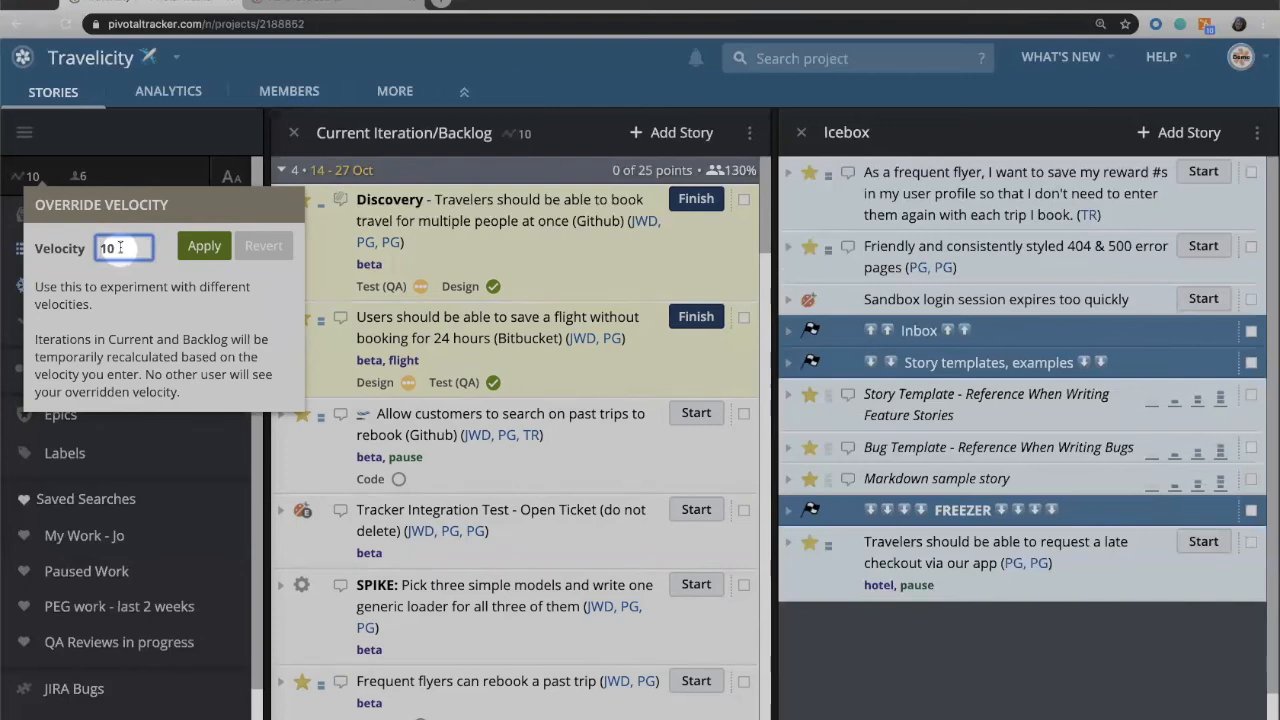
drag(118, 250, 98, 247)
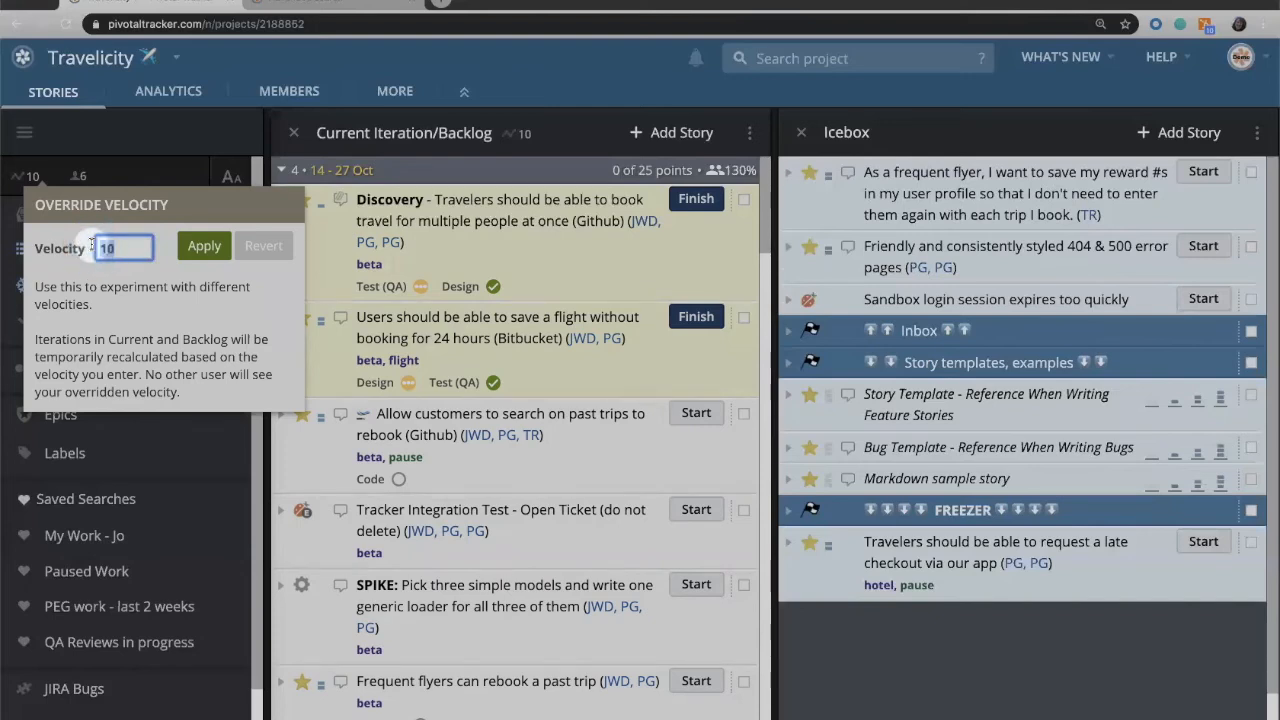
text(15)
click(214, 259)
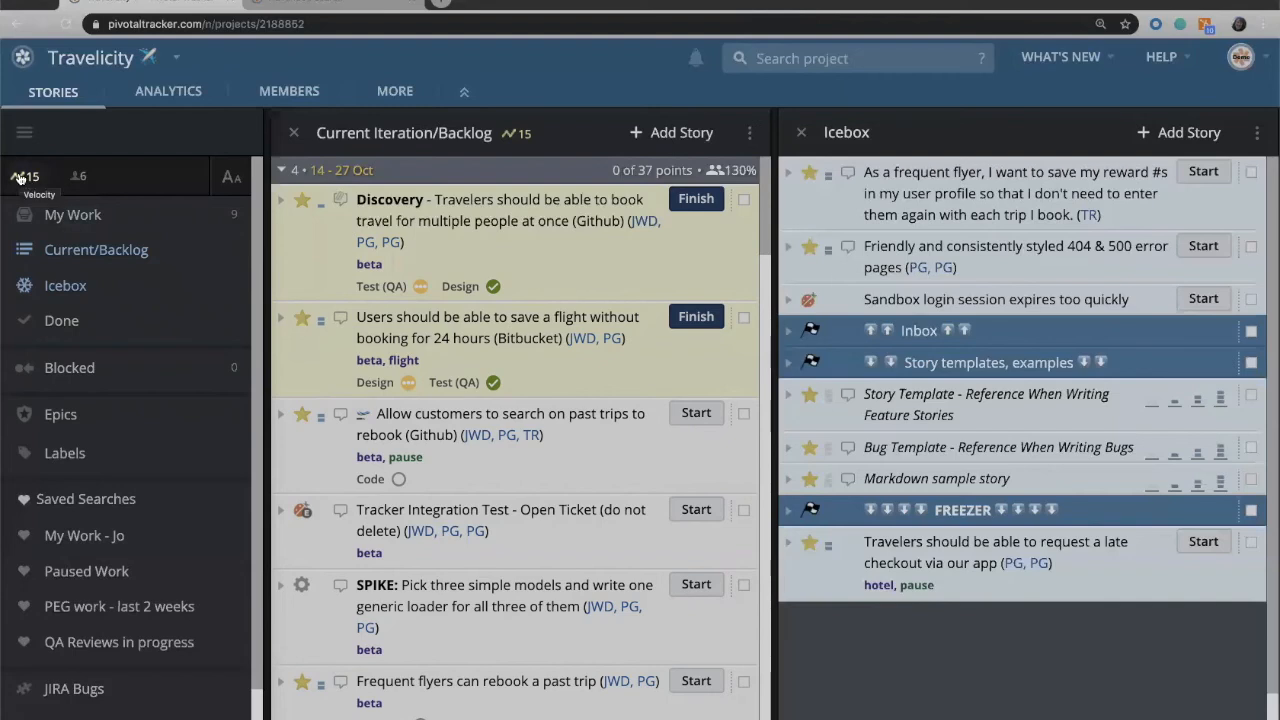
Step: Check how the overridden velocity shifts the backlog iterations, and reload the project page to clear the override
scroll(493, 360, down, 5)
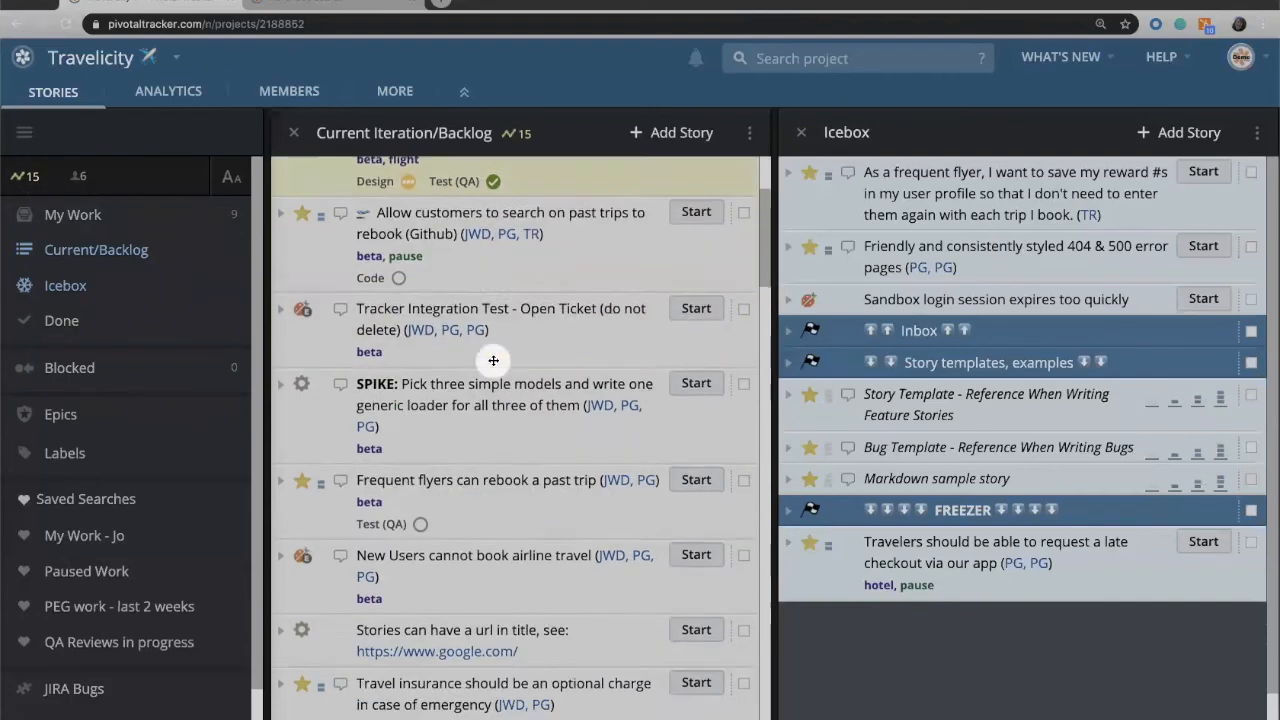
scroll(493, 360, down, 10)
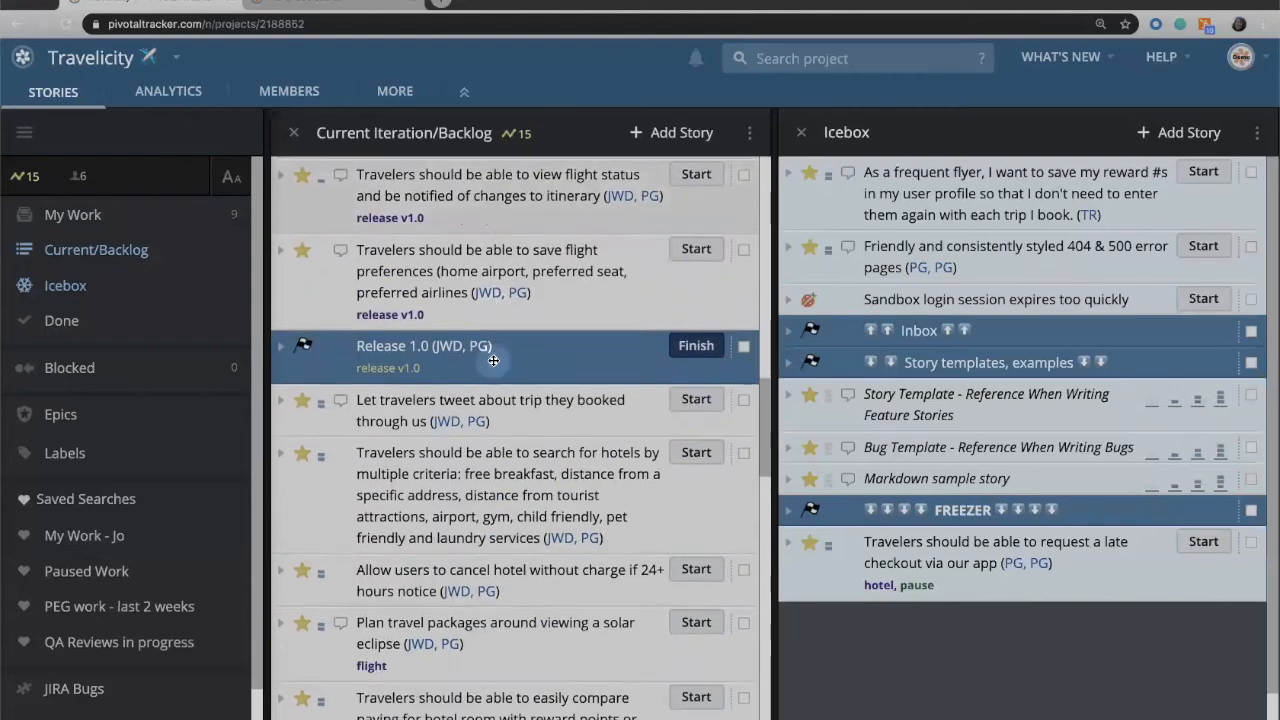
scroll(493, 360, down, 4)
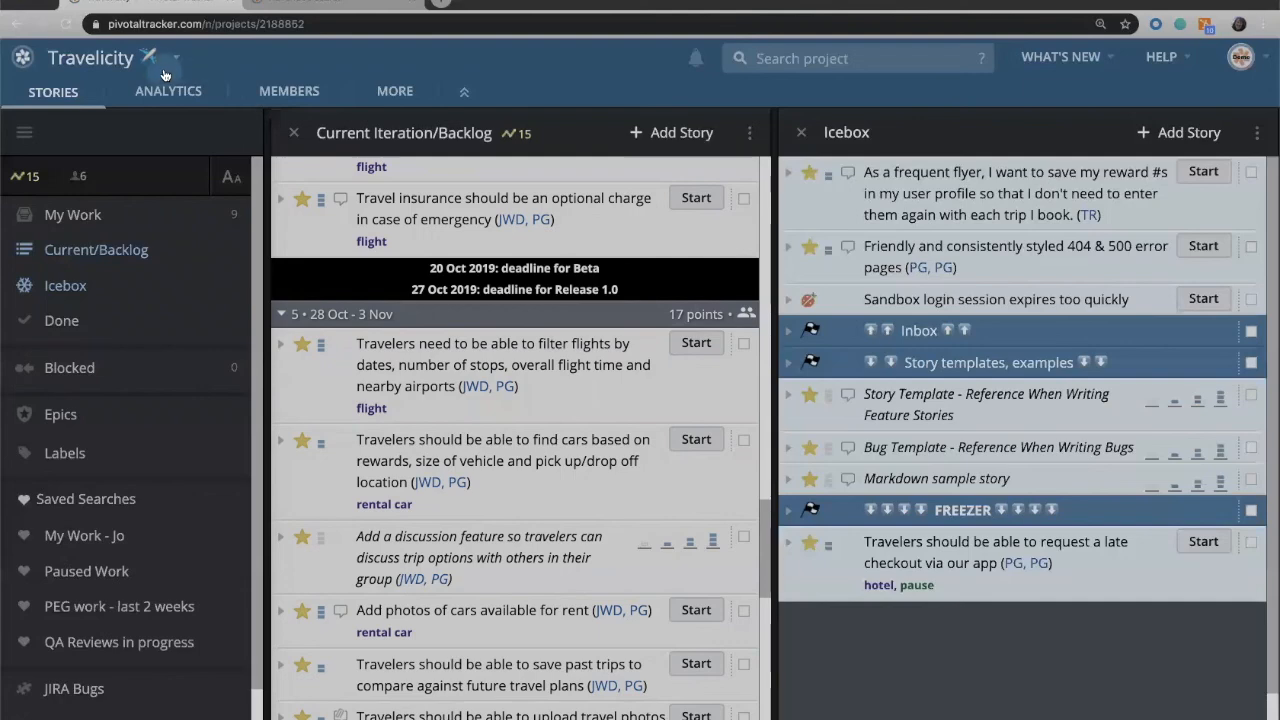
click(68, 26)
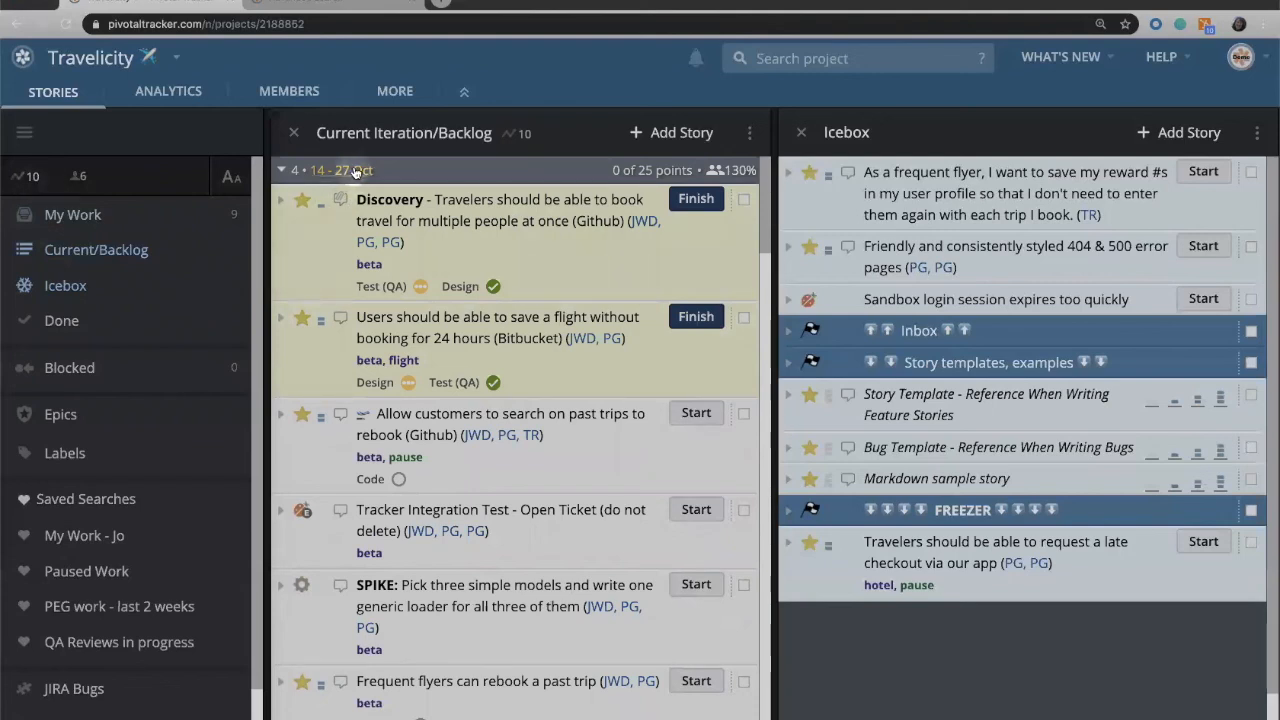
mouse_move(355, 172)
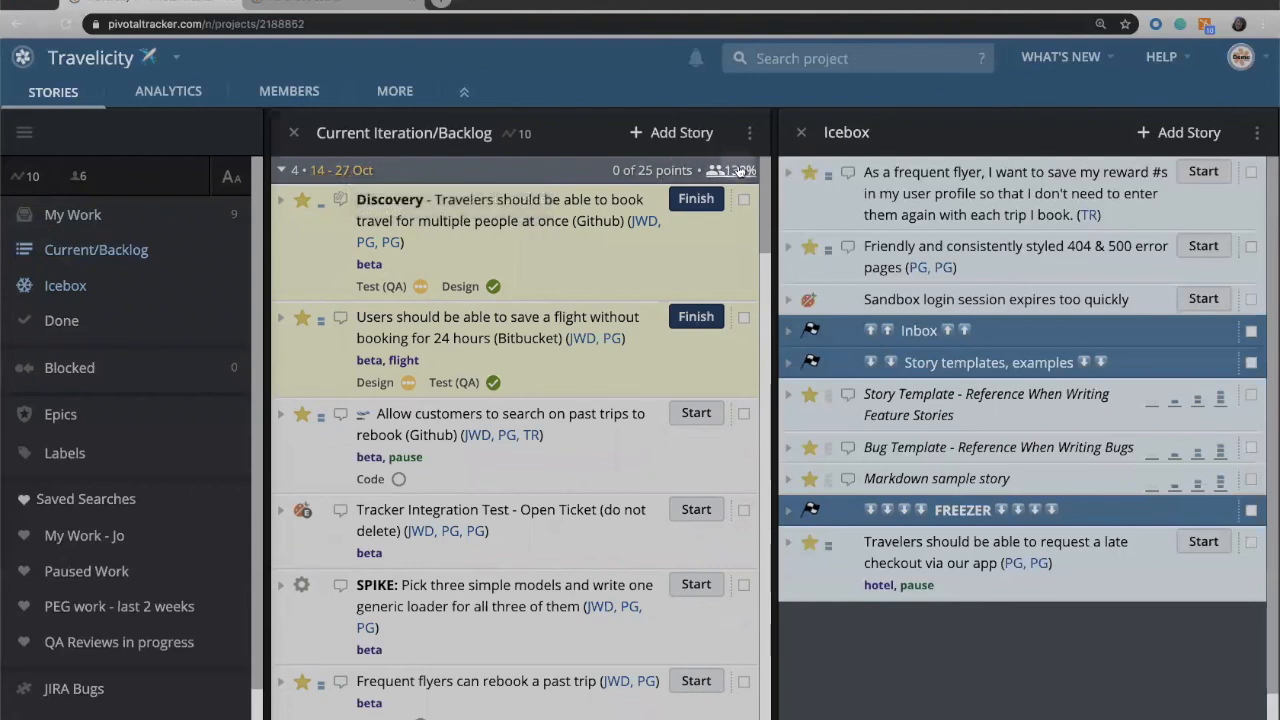
mouse_move(739, 172)
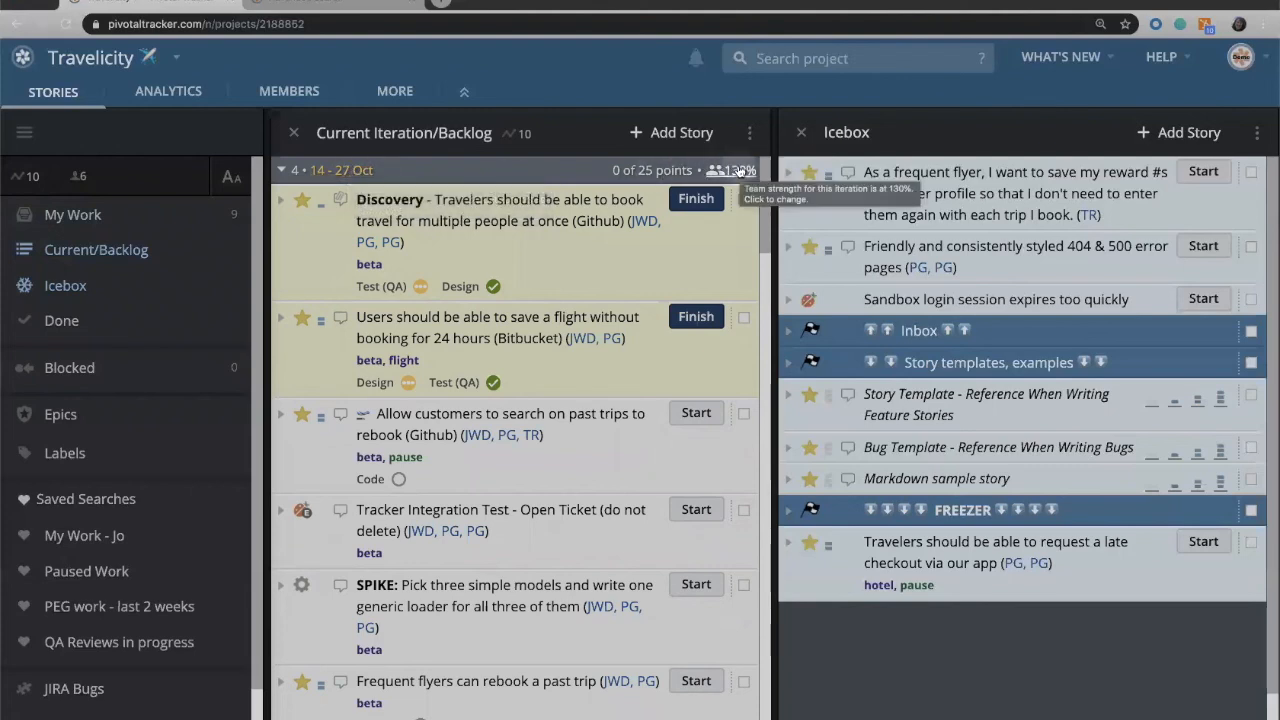